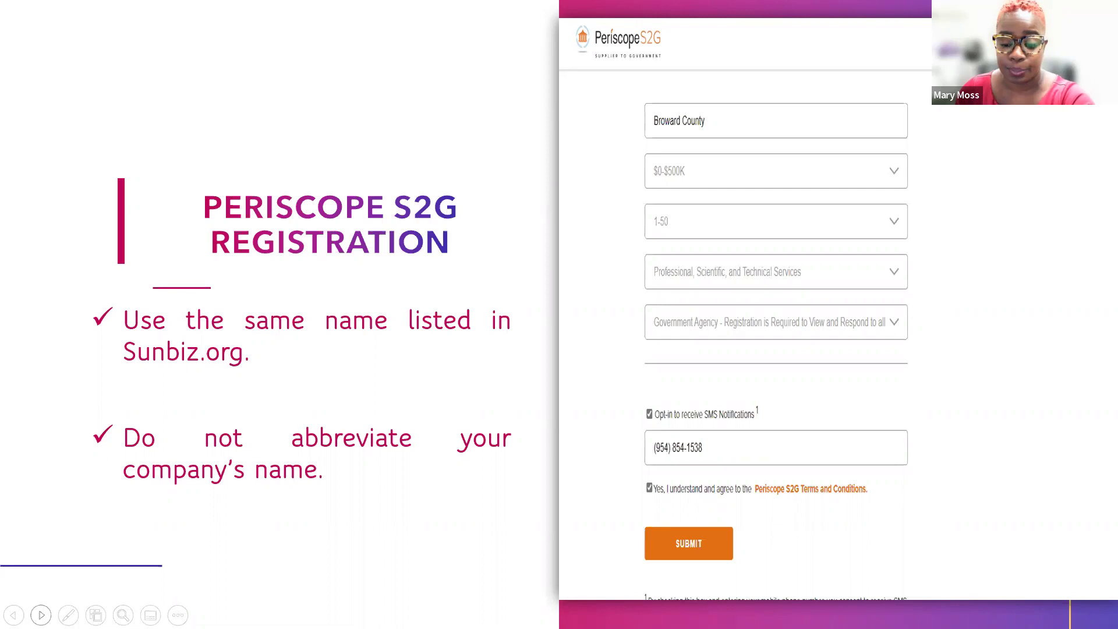
left_click(40, 614)
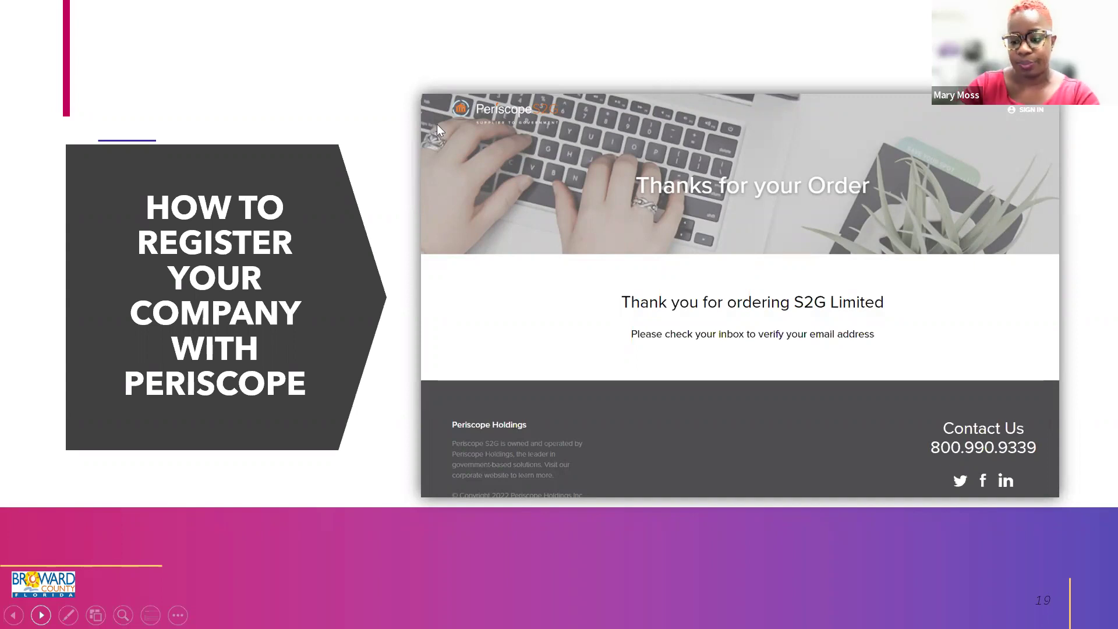
left_click(41, 615)
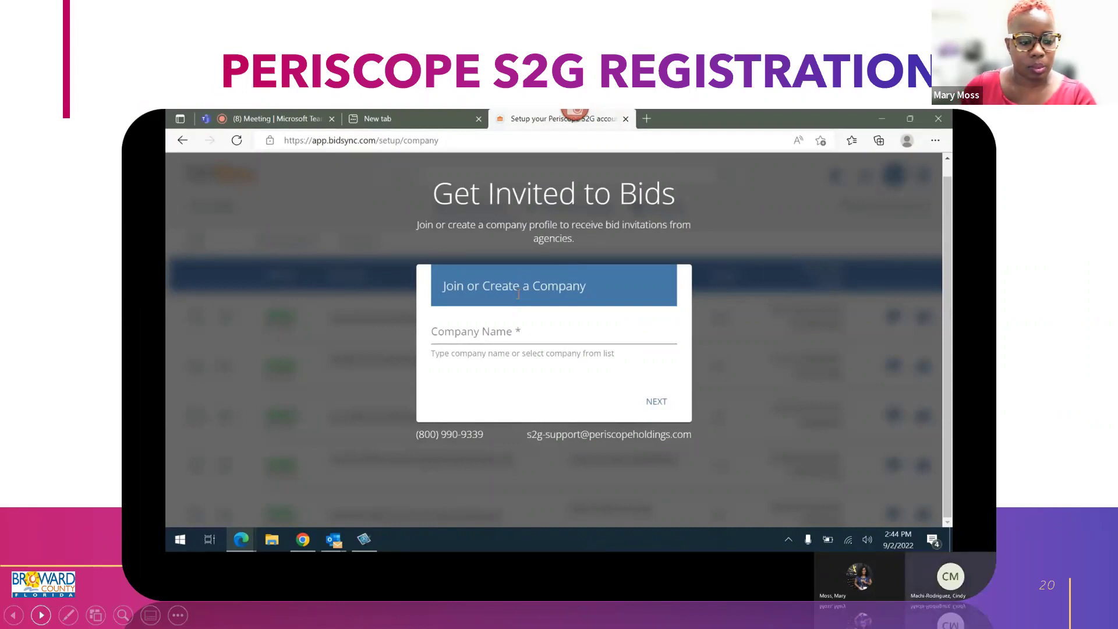
mouse_move(769, 560)
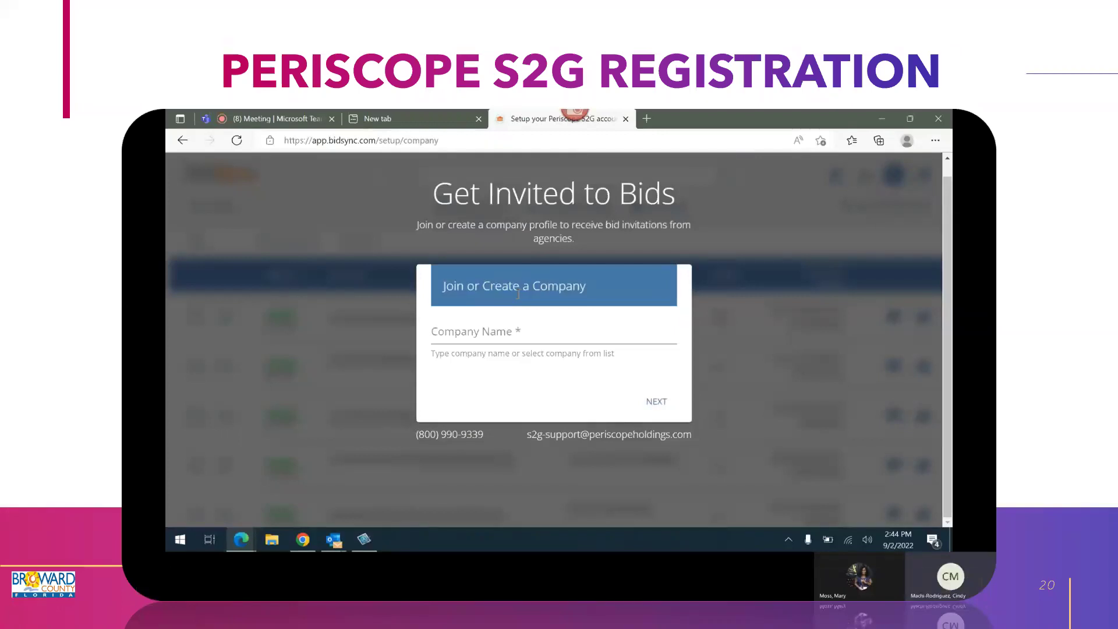
mouse_move(349, 581)
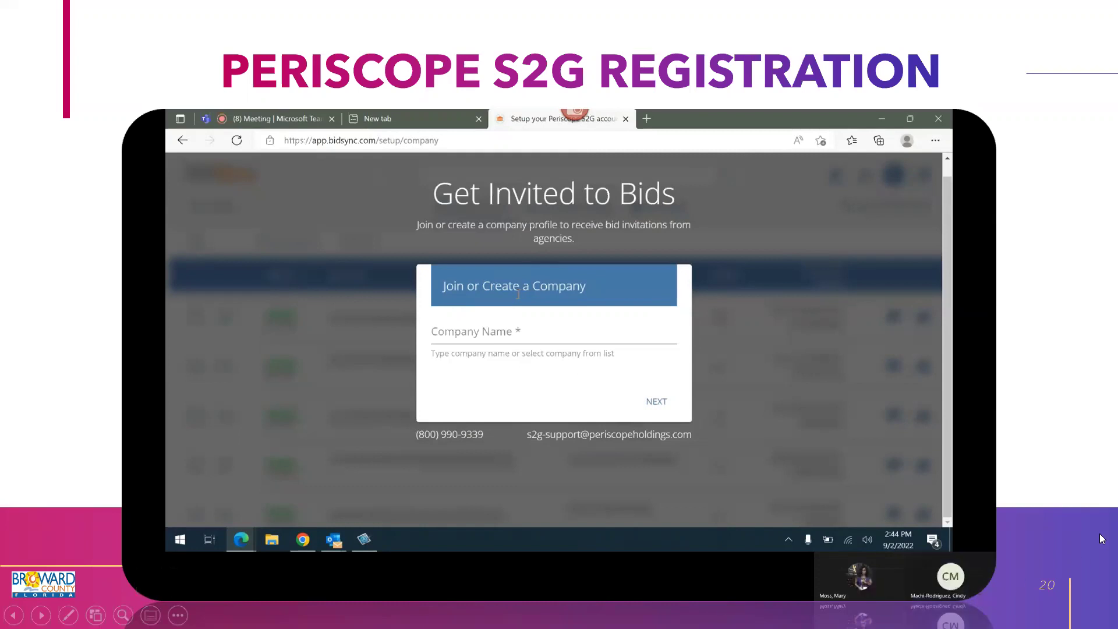
mouse_move(970, 578)
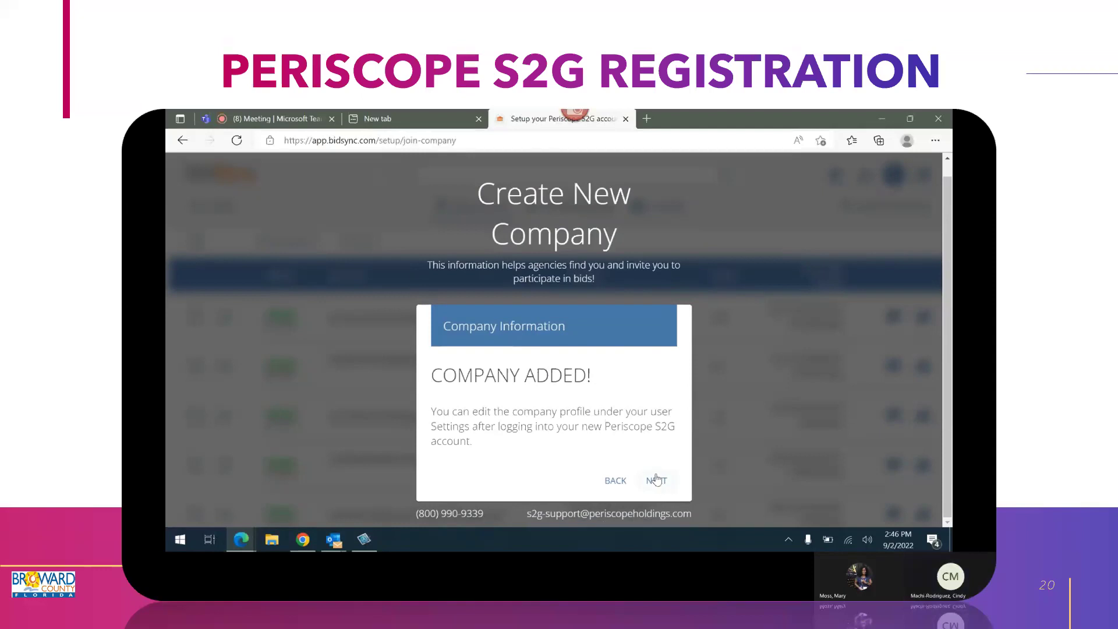
Move on from the added company and set the sales territory to United States
left_click(657, 479)
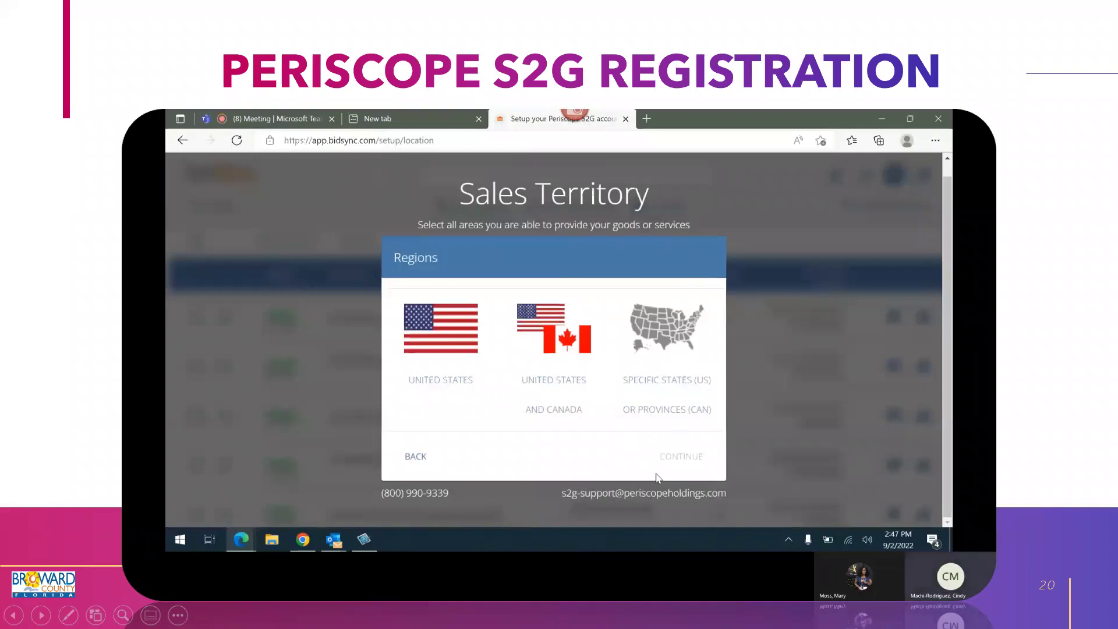
left_click(441, 324)
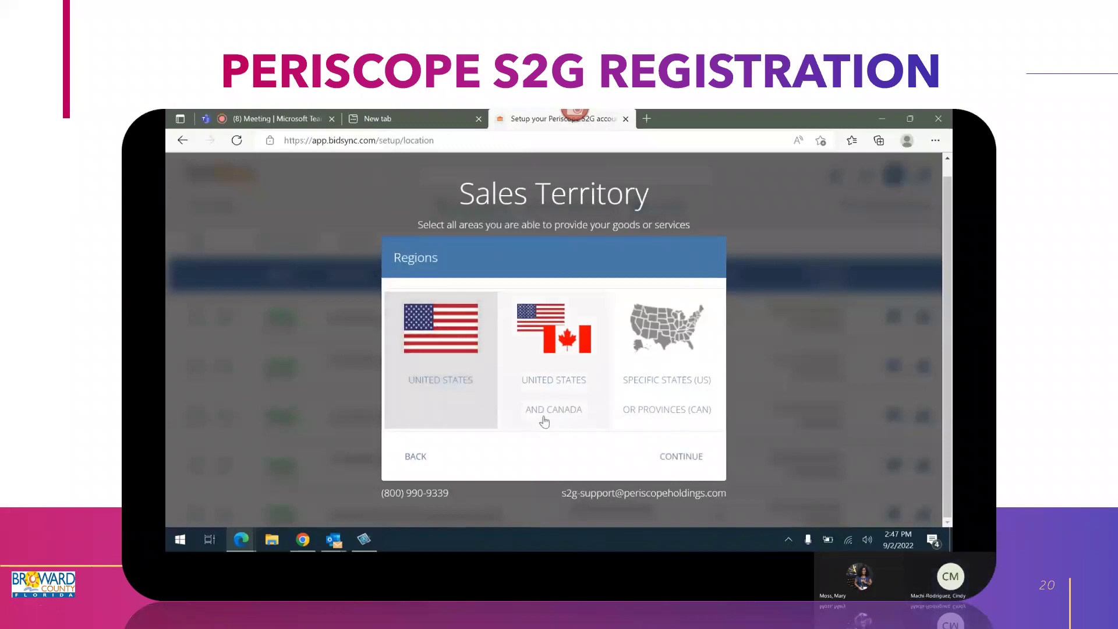
left_click(689, 459)
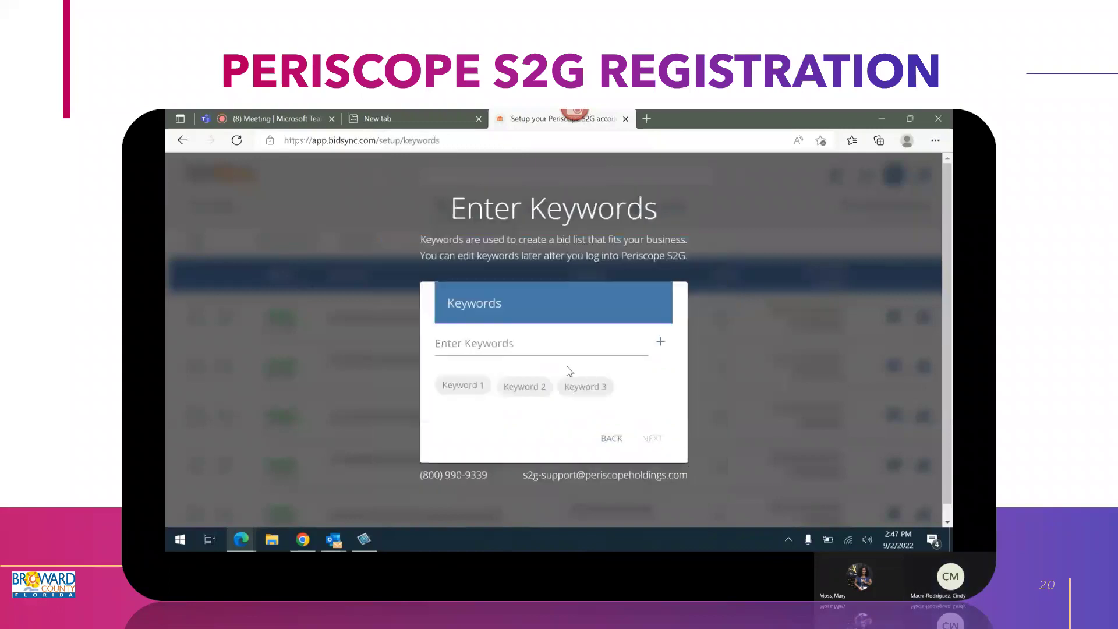
Add the bid keywords janitorial, window washing and pressure cleaning
left_click(511, 349)
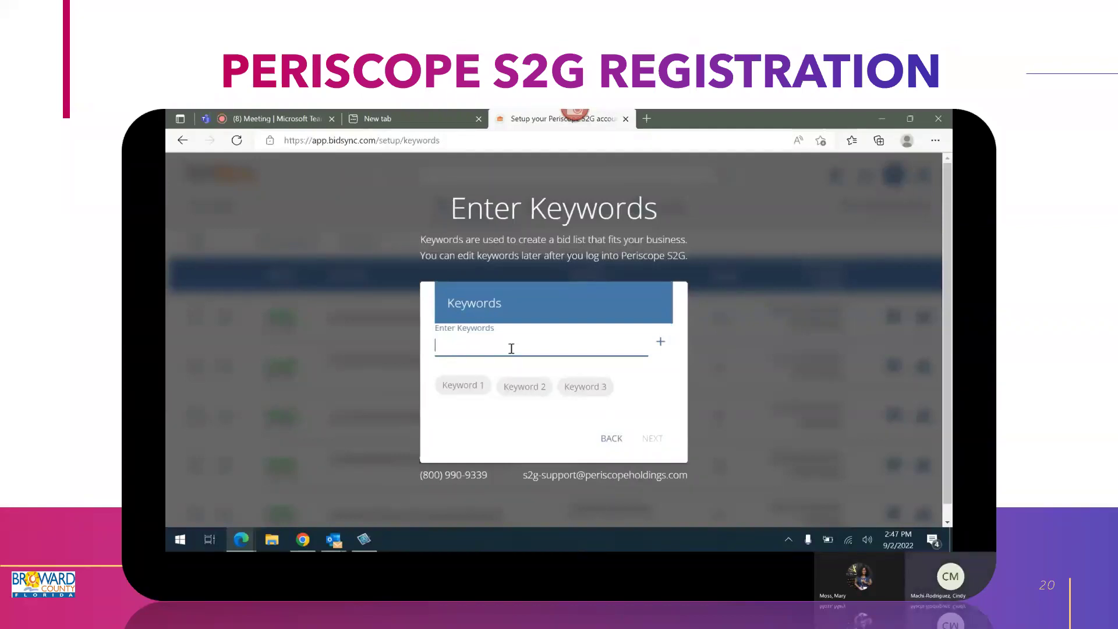
type("janitorial")
key("Return")
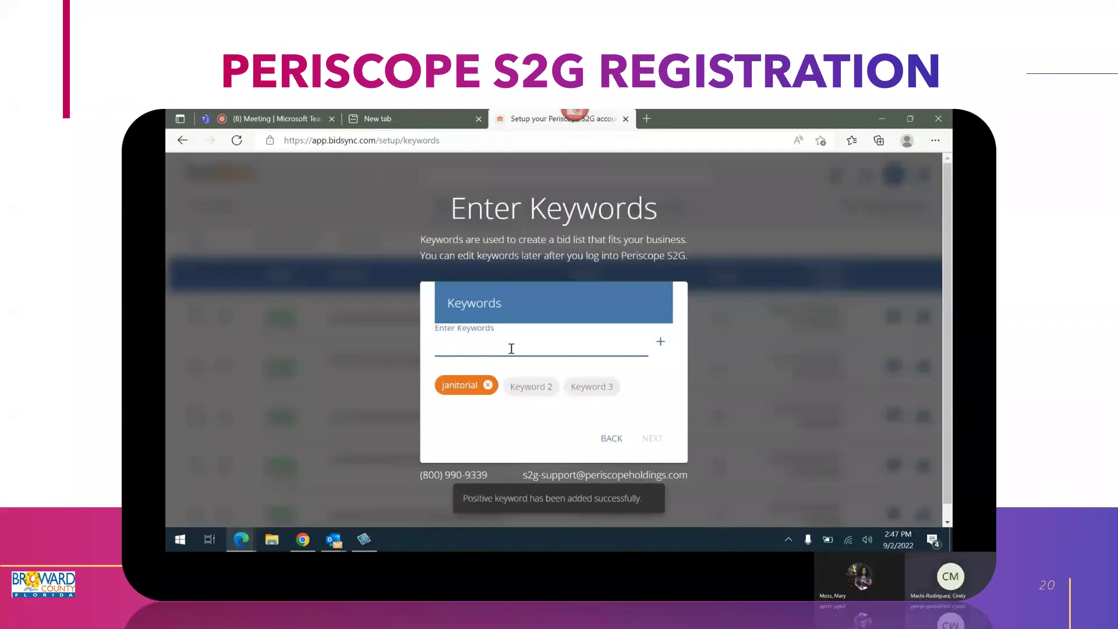
type("Windo")
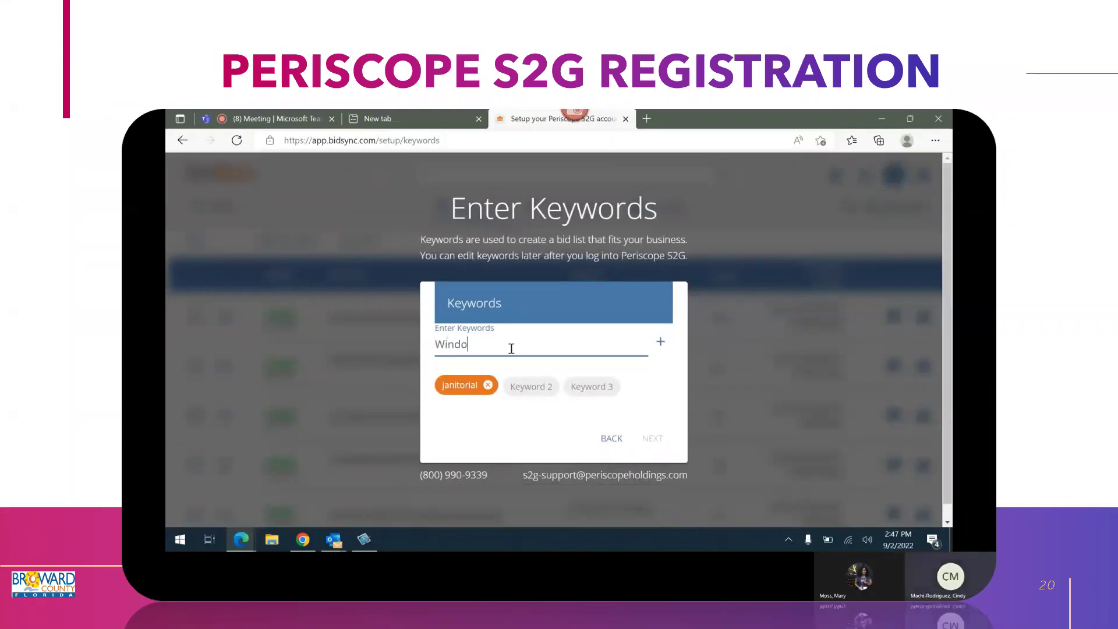
type("w")
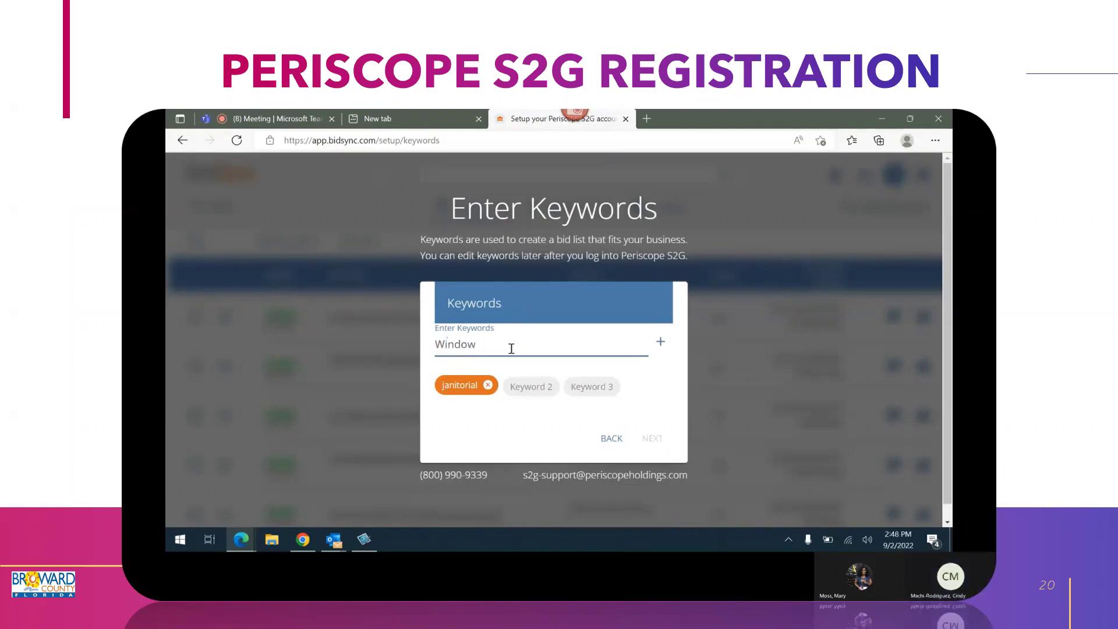
type(" Washing")
key("Return")
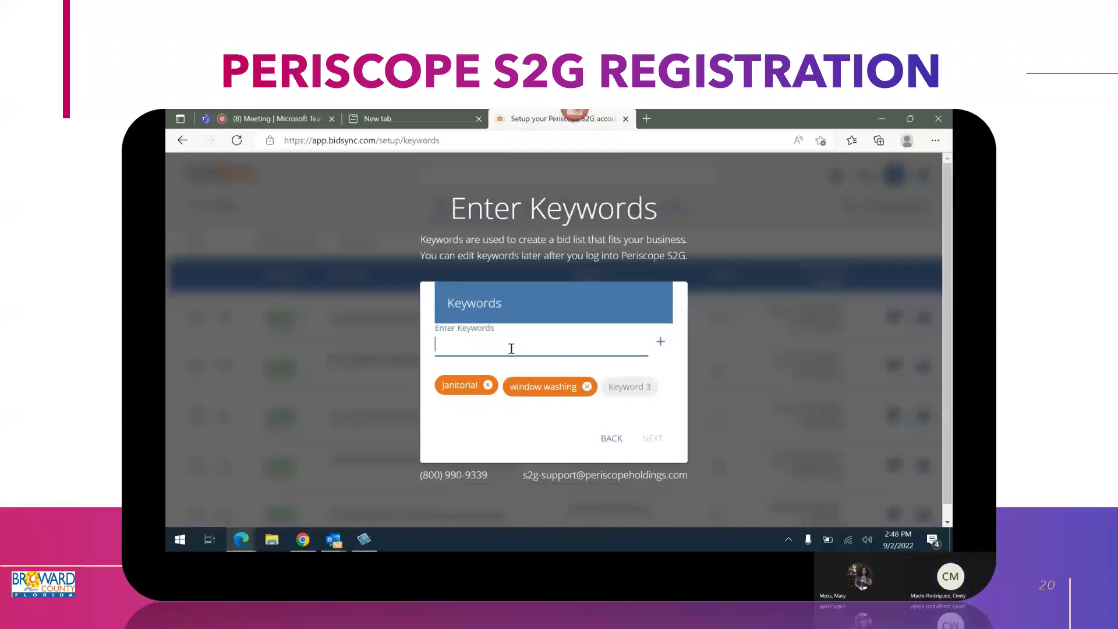
type("Presu")
key("BackSpace")
type("sure Cleaning")
key("Return")
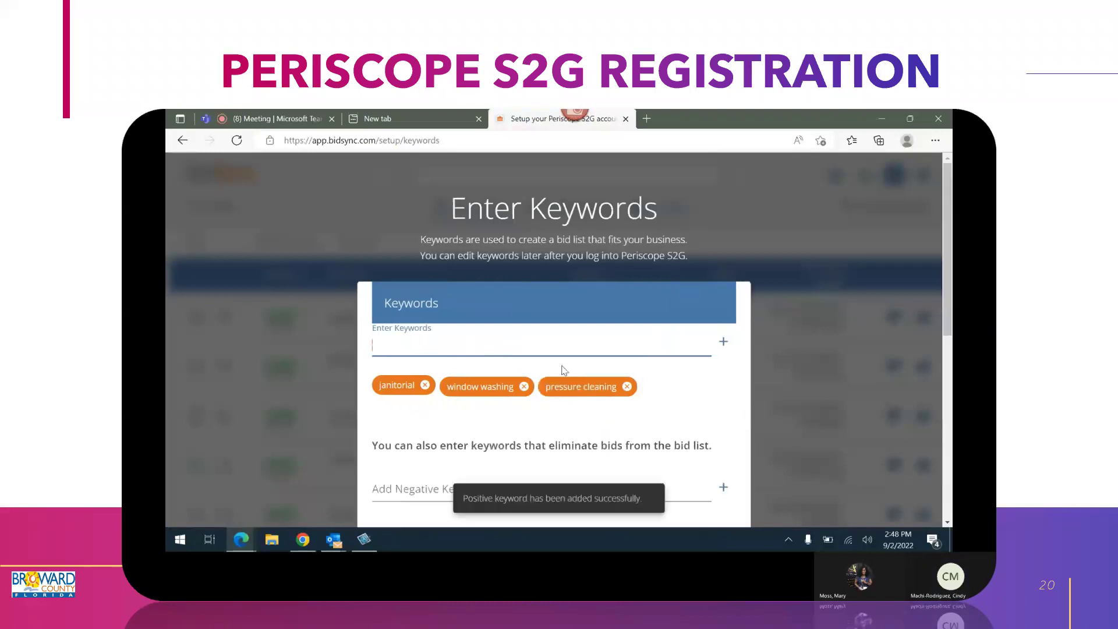
Review the sample bids for the entered keywords and proceed to the NIGP code selection
scroll(563, 371, "down", 4)
scroll(563, 370, "down", 1)
scroll(578, 331, "down", 3)
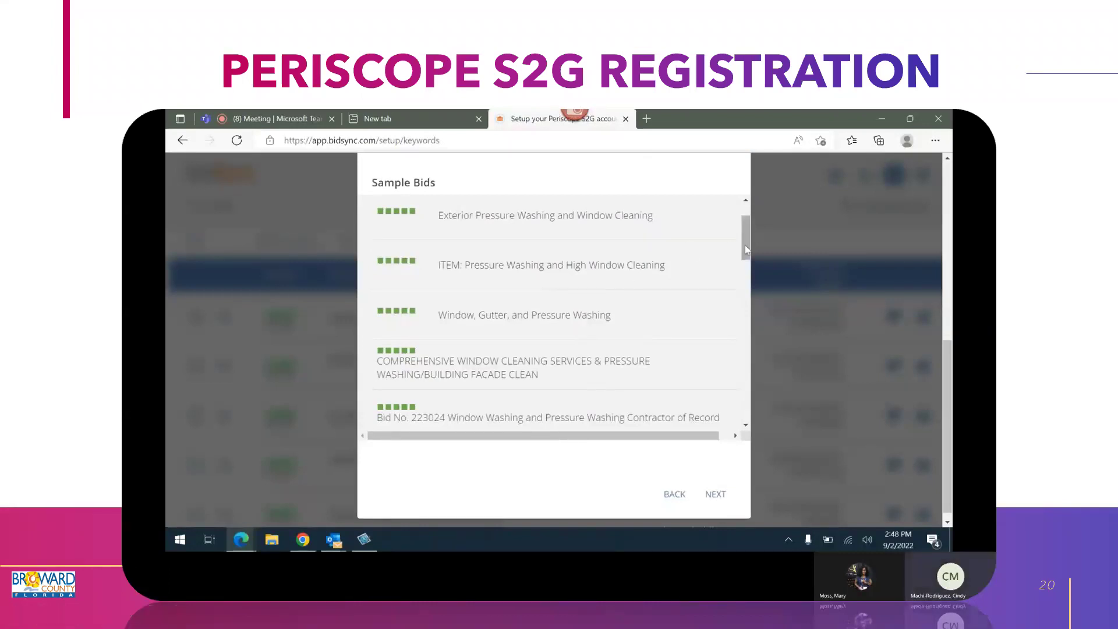
left_click_drag(746, 249, 742, 373)
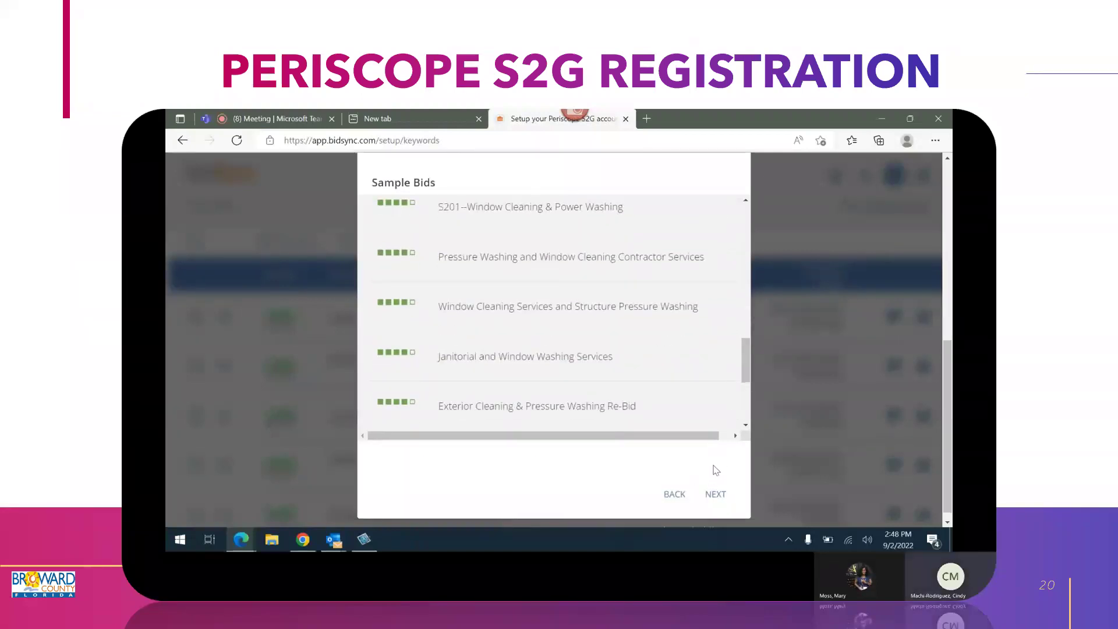
left_click(715, 495)
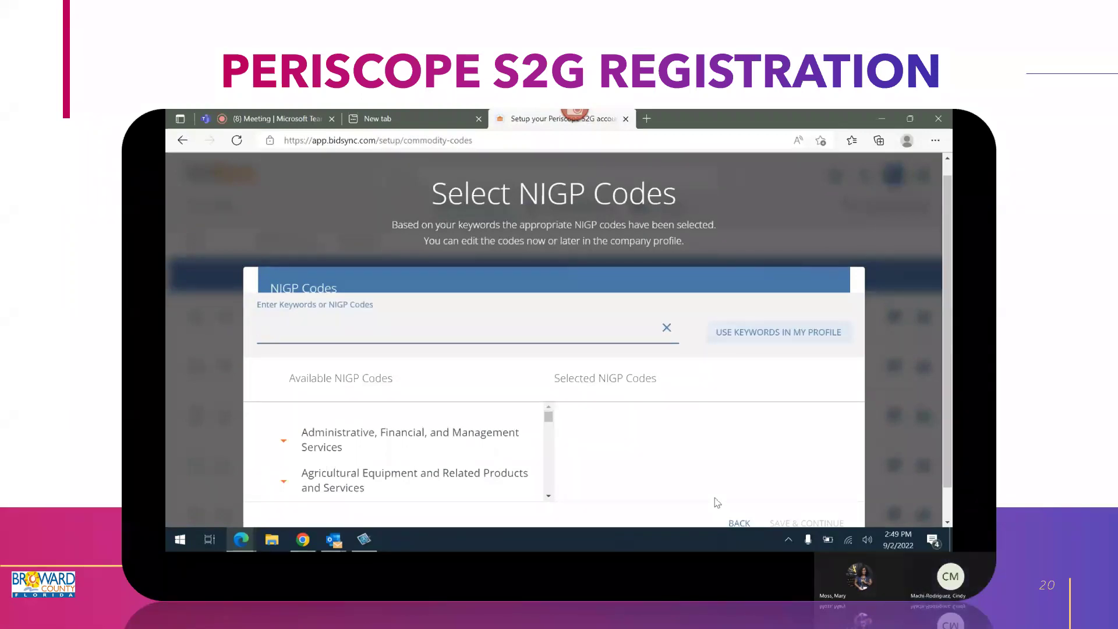
Search the NIGP codes for janitorial and add 485-65 Janitorial Equipment and Supplies (not Otherwise Classified)
type("jan")
key("BackSpace")
key("BackSpace")
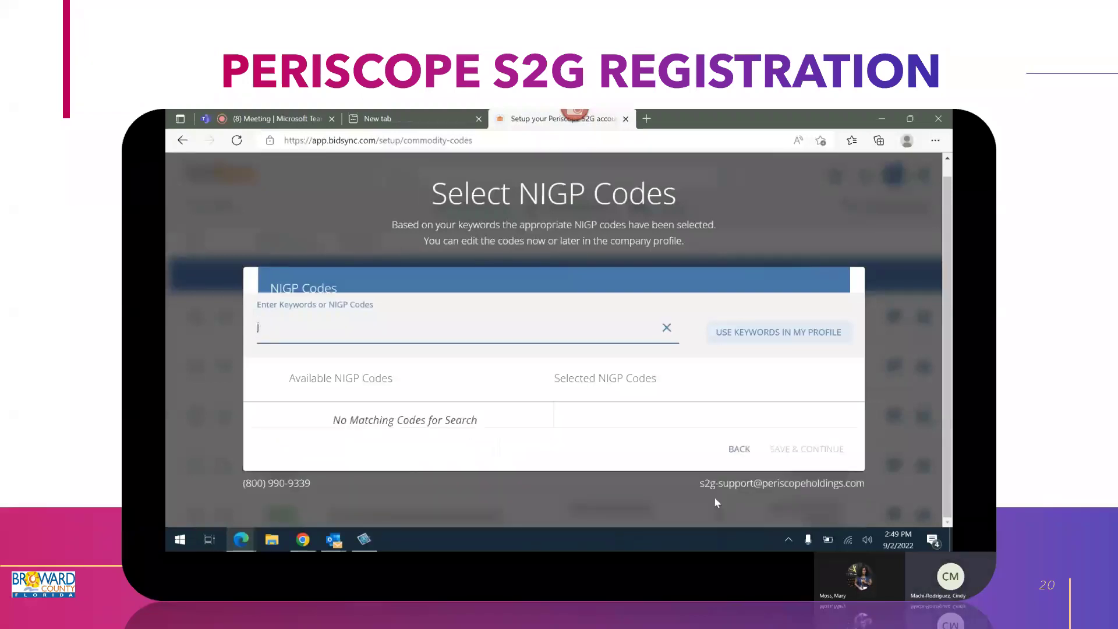
type("an")
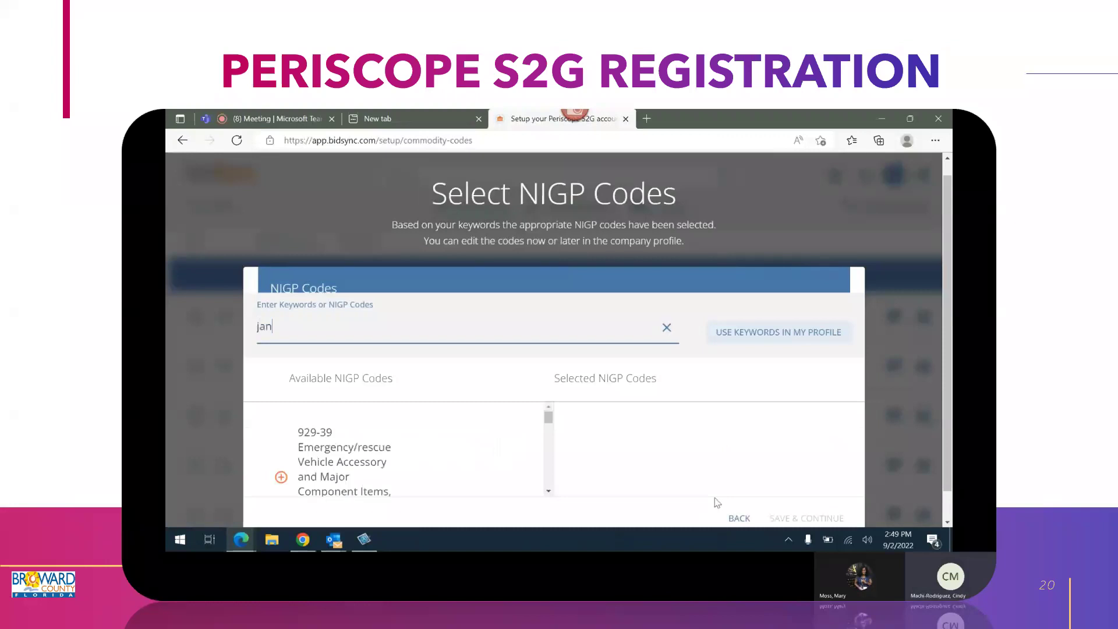
type("itorial")
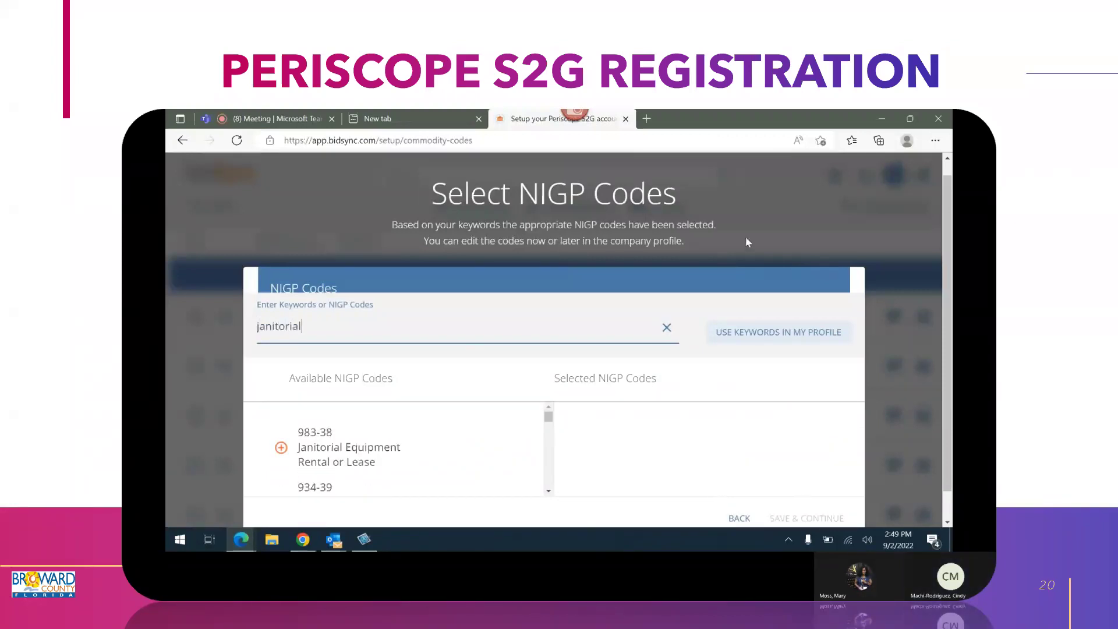
scroll(751, 266, "down", 1)
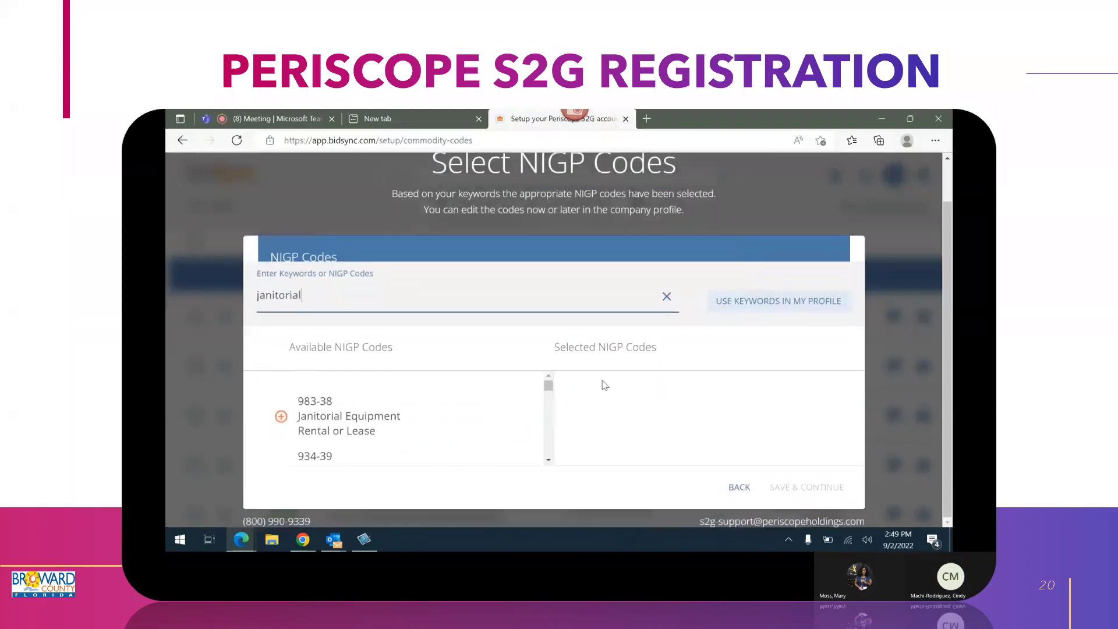
mouse_move(551, 386)
left_mouse_down()
mouse_move(551, 435)
mouse_move(553, 393)
left_mouse_up()
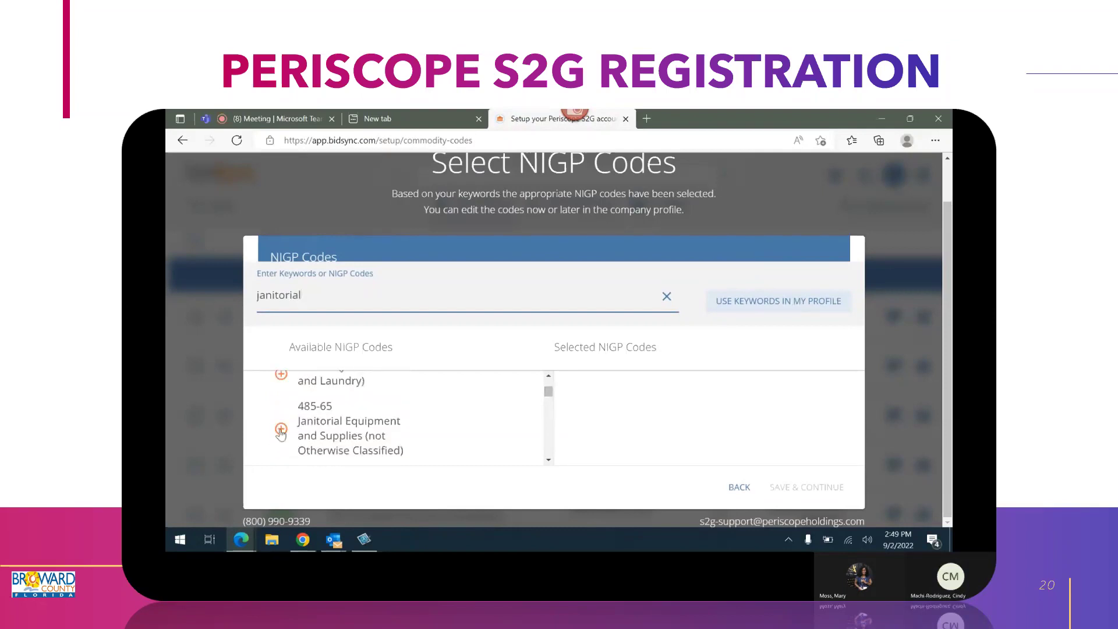
left_click(281, 429)
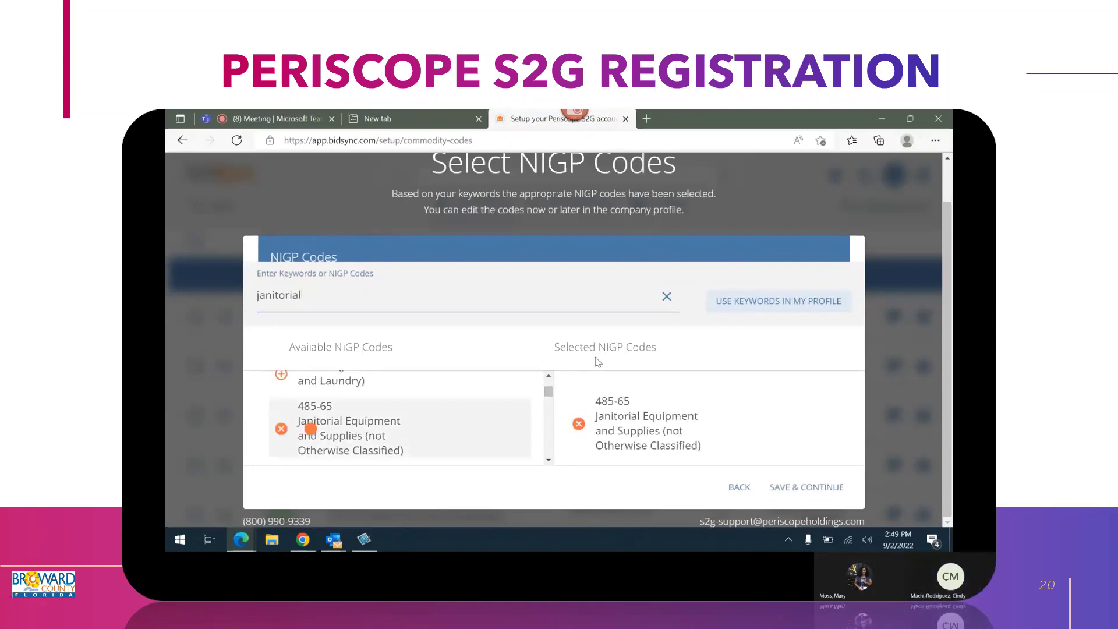
Search the NIGP codes for Pressure cleaning, add Washers, Pressure (all Types), Rental or Lease, and save the selected codes
left_click_drag(309, 295, 253, 297)
key("BackSpace")
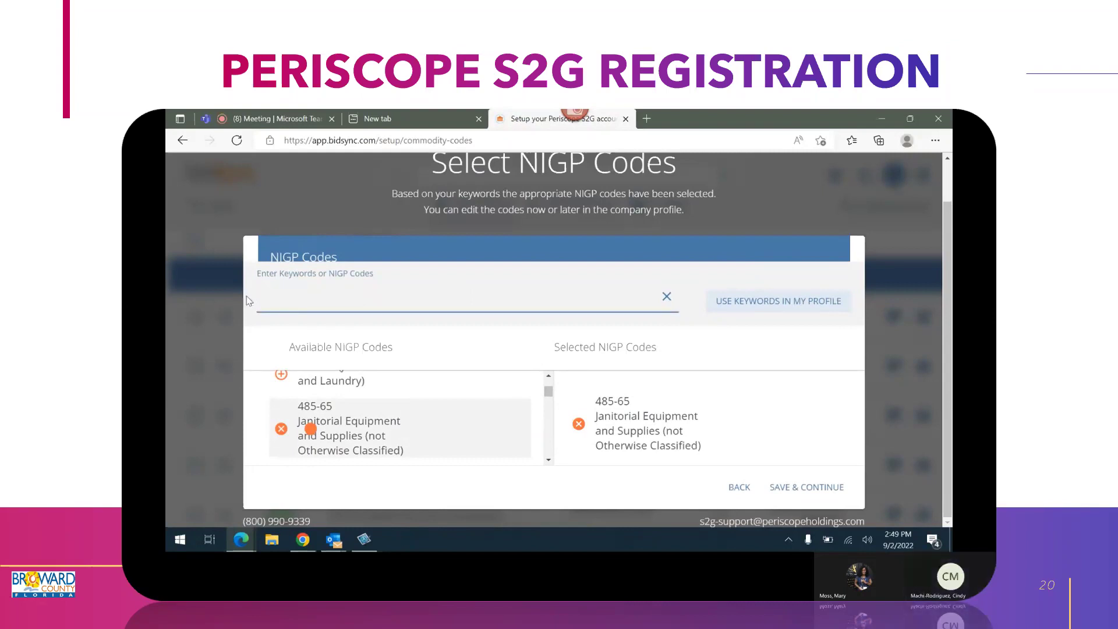
type("Cl")
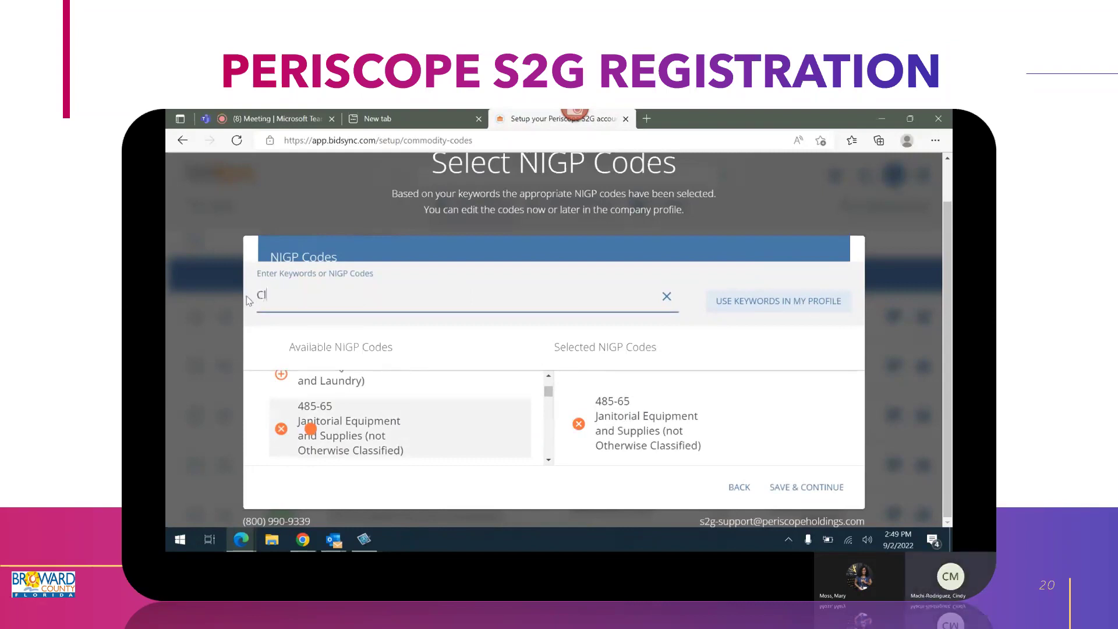
key("BackSpace")
key("BackSpace")
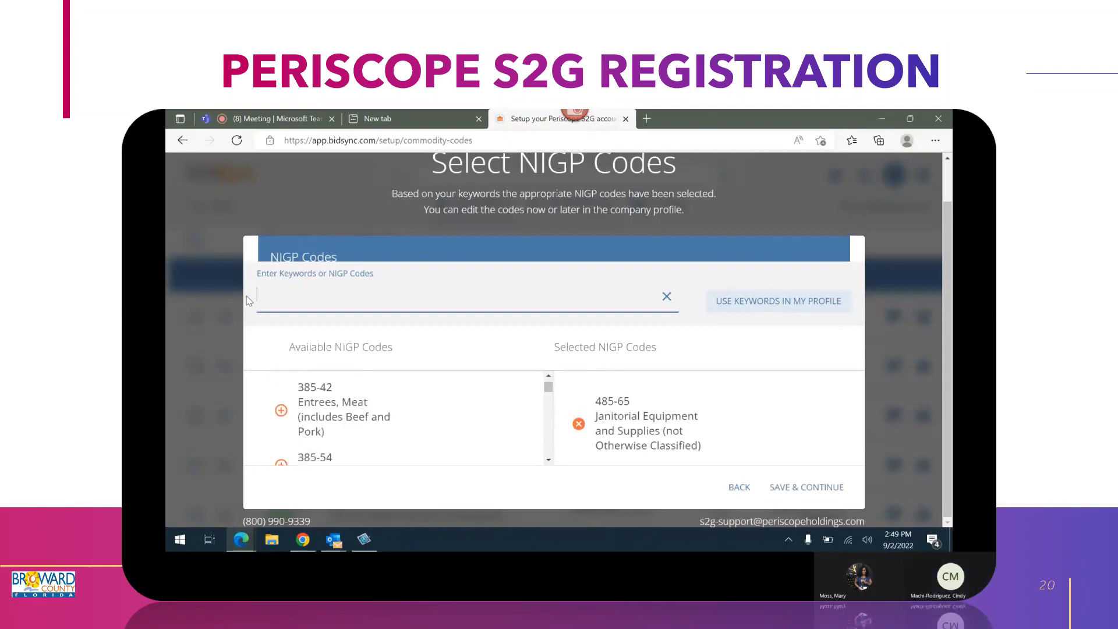
type("Pre")
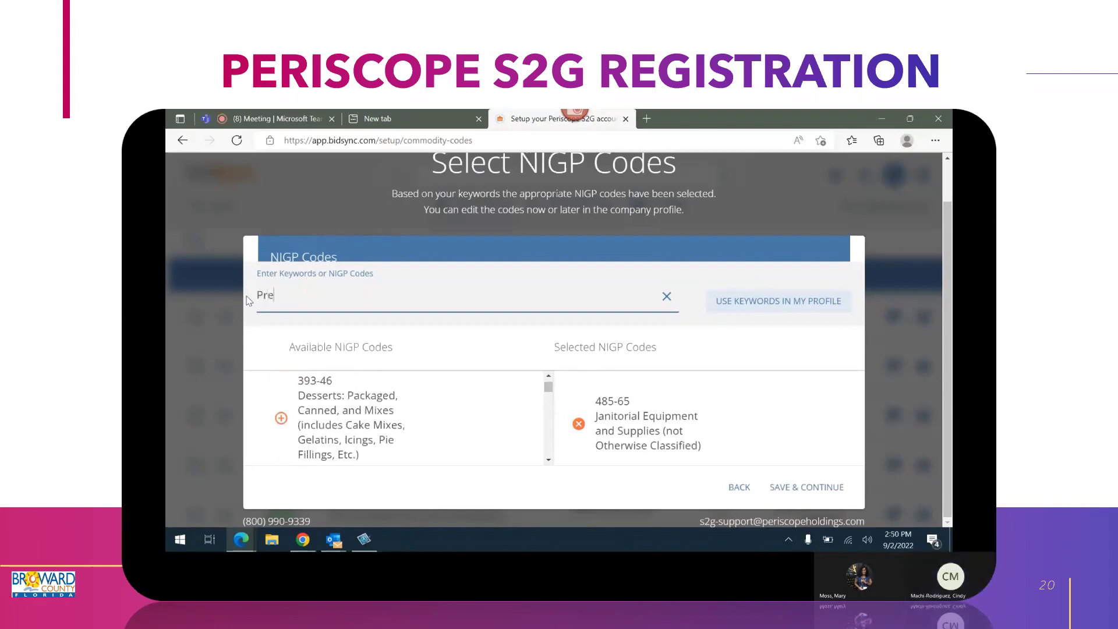
type("ss")
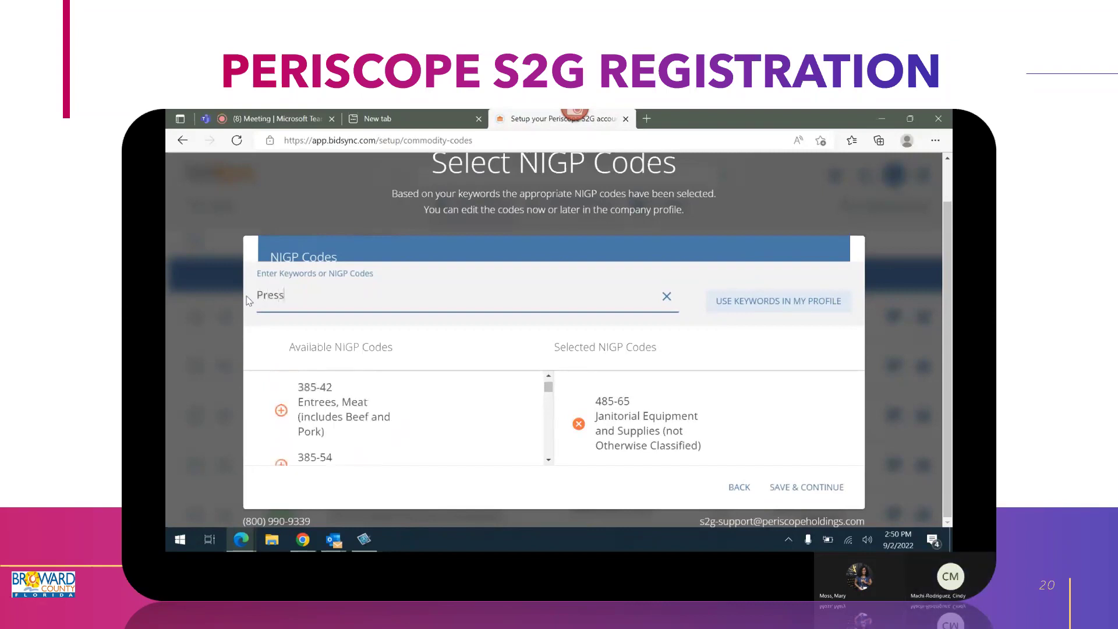
type("ure cle")
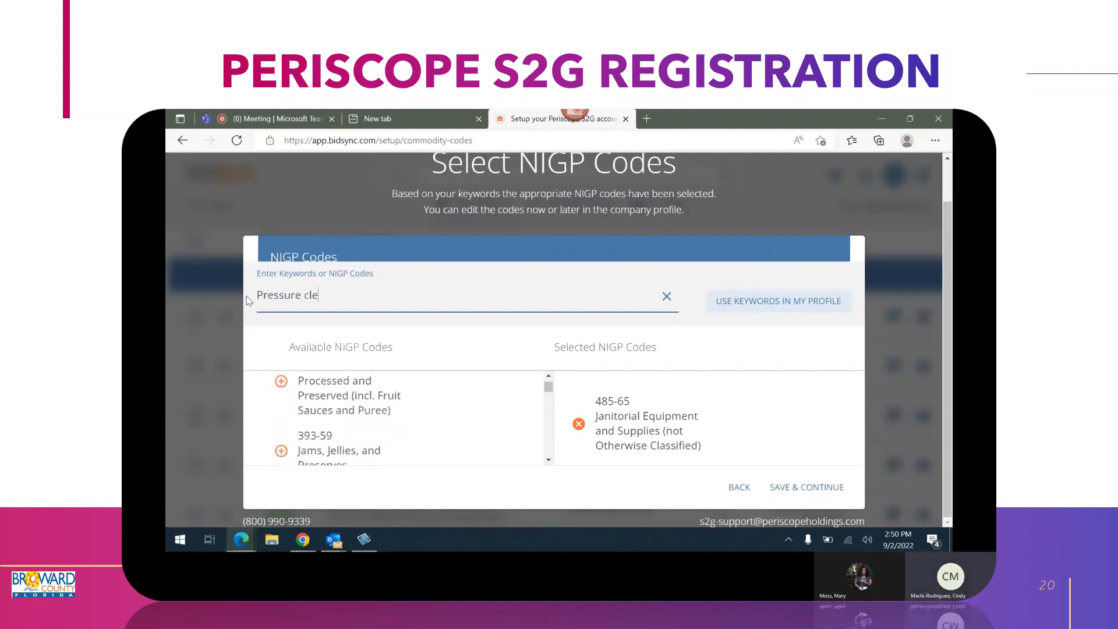
type("aning")
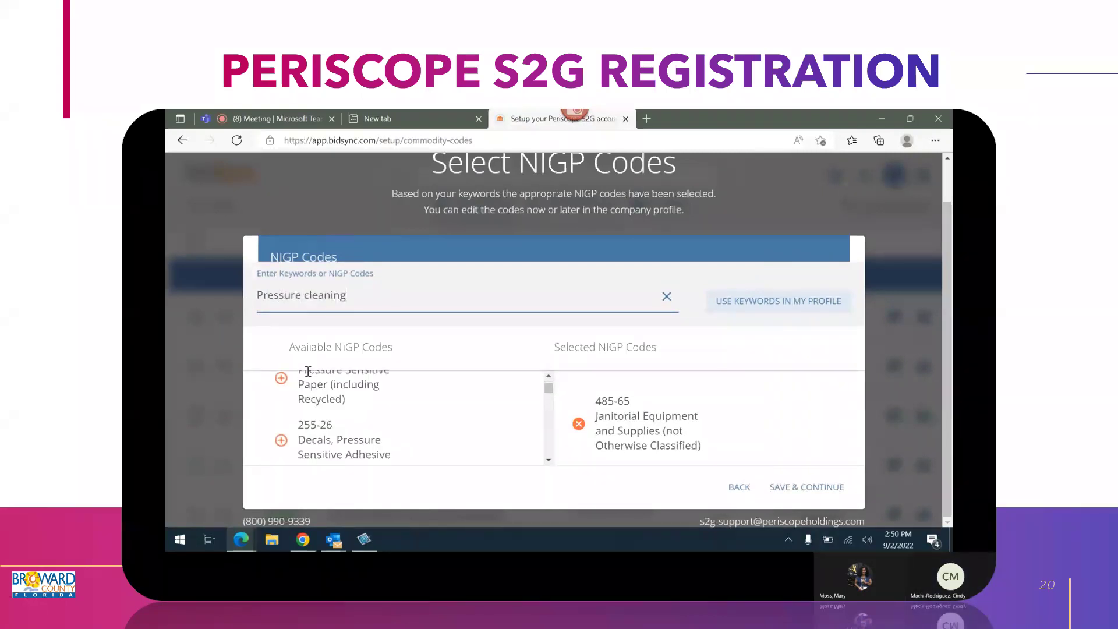
scroll(330, 409, "down", 8)
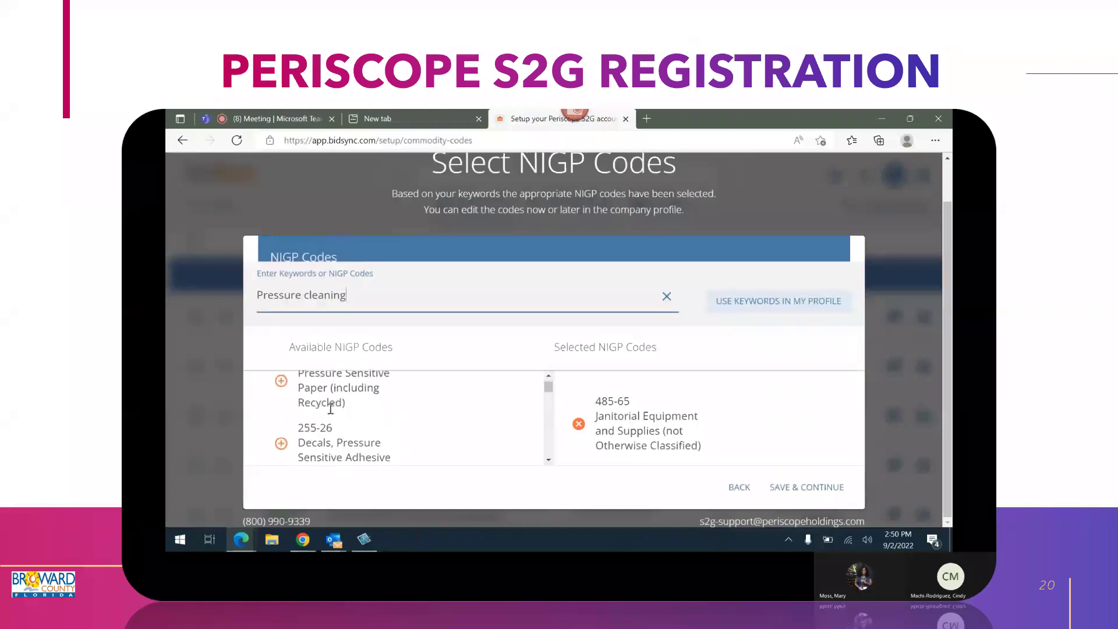
scroll(330, 410, "down", 5)
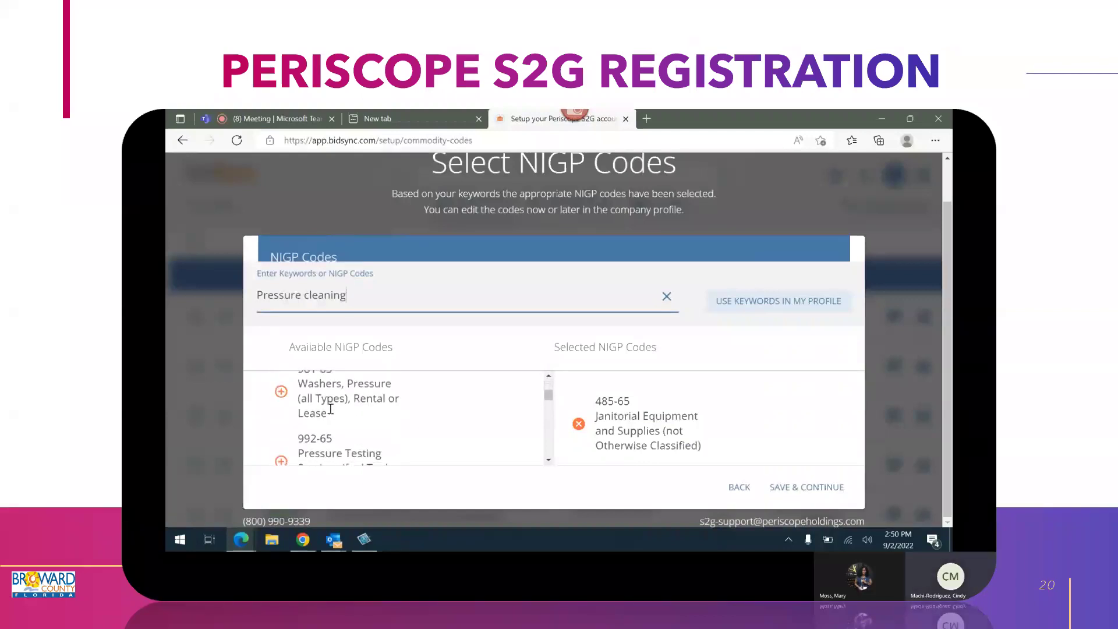
left_click(282, 392)
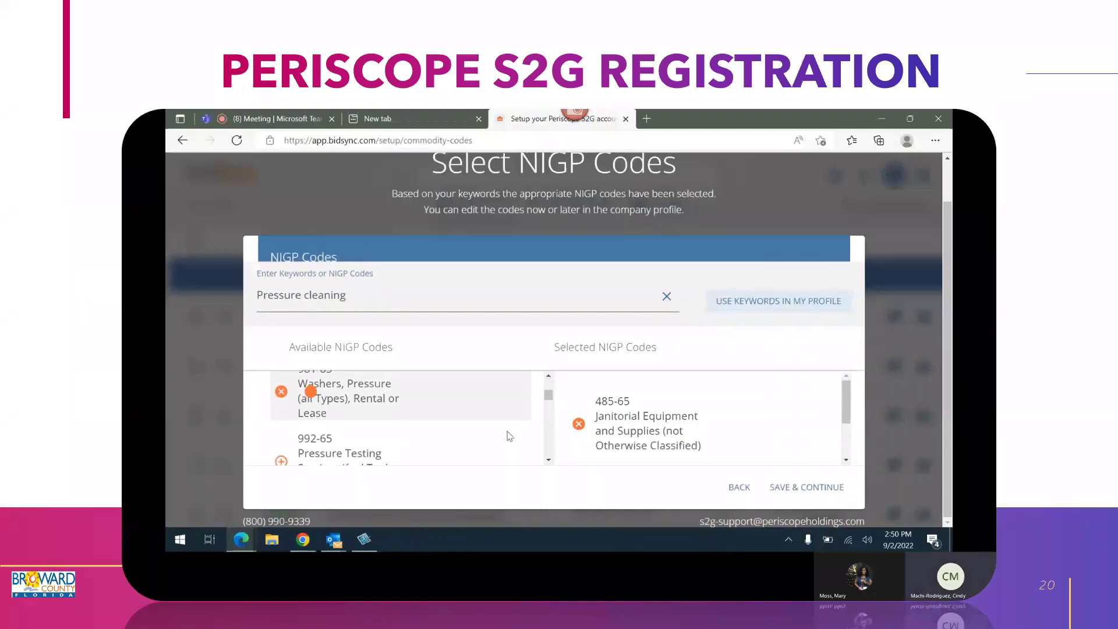
mouse_move(544, 496)
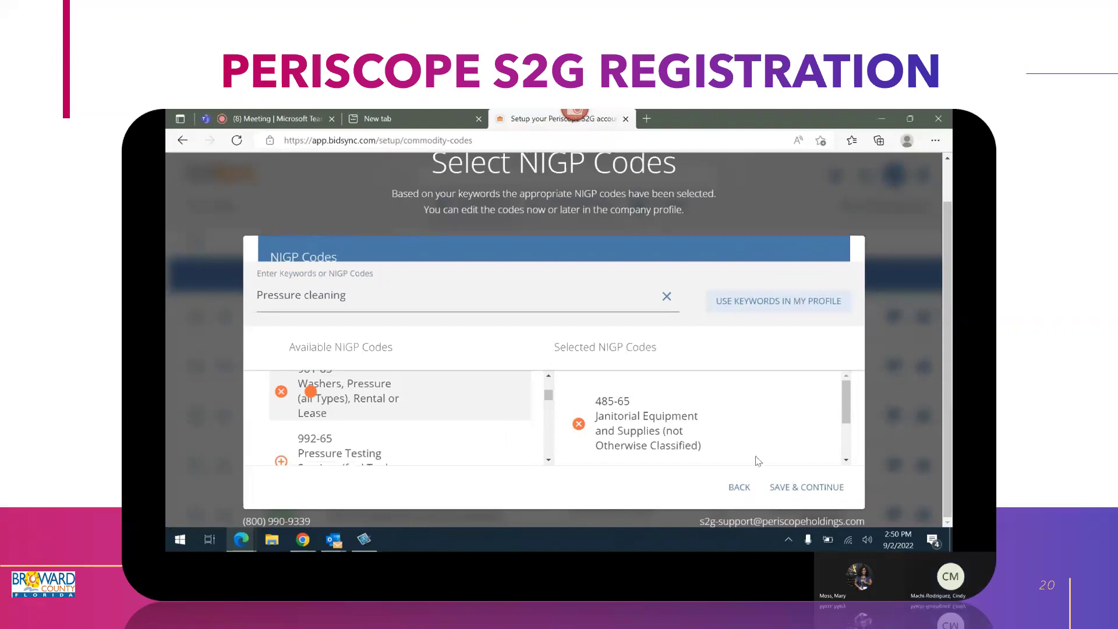
left_click(800, 490)
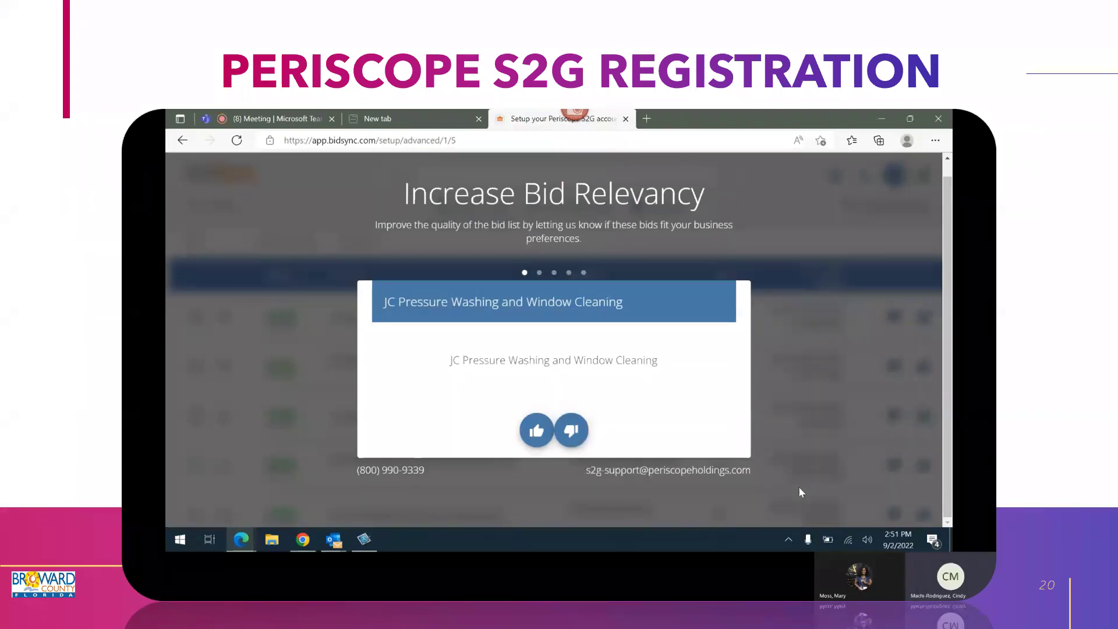
Rate the suggested pressure washing and window cleaning bids as relevant to the business and proceed to the bid list
left_click(536, 431)
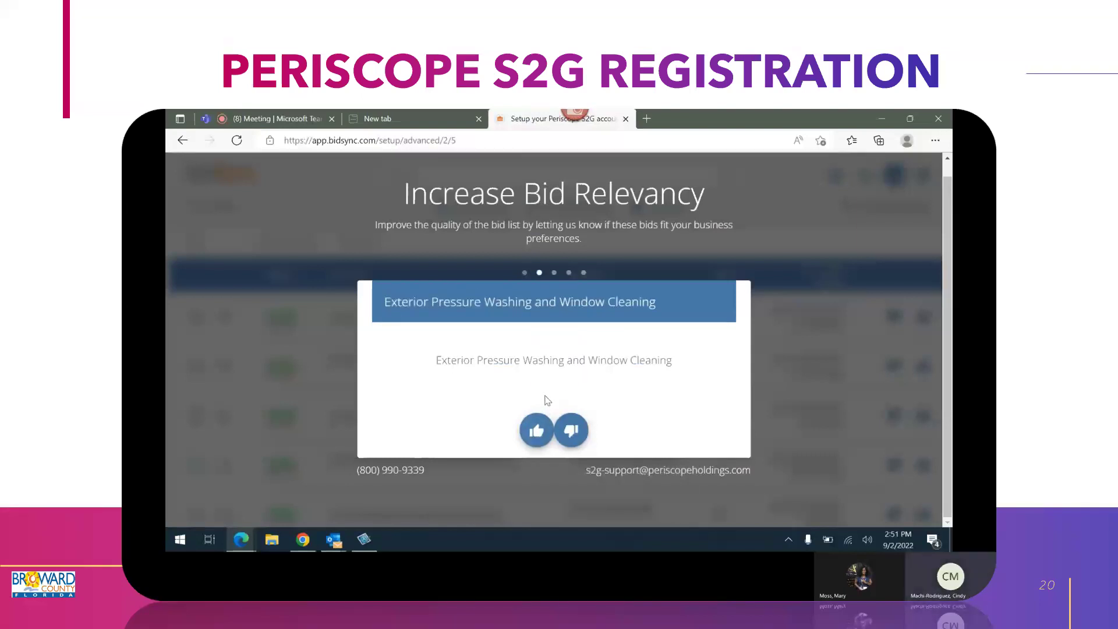
left_click(535, 432)
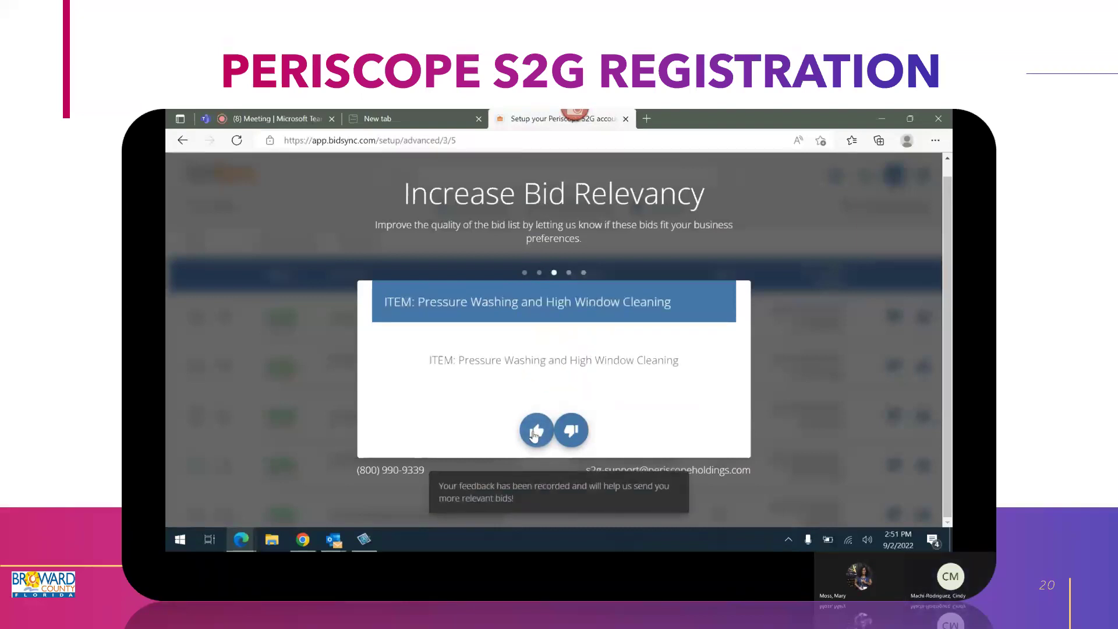
left_click(535, 432)
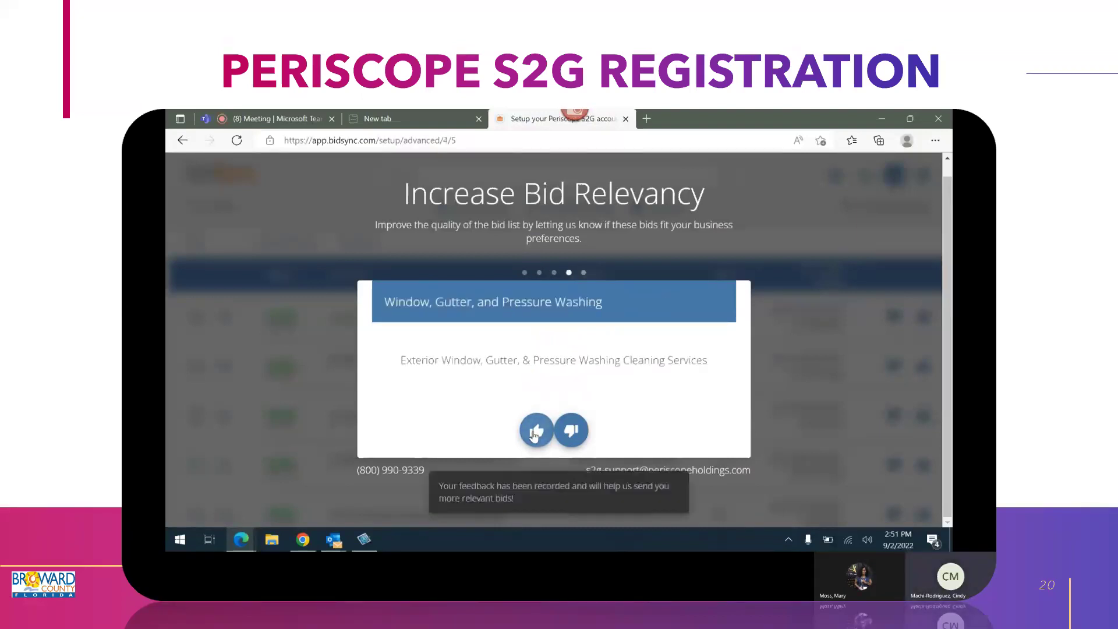
left_click(534, 432)
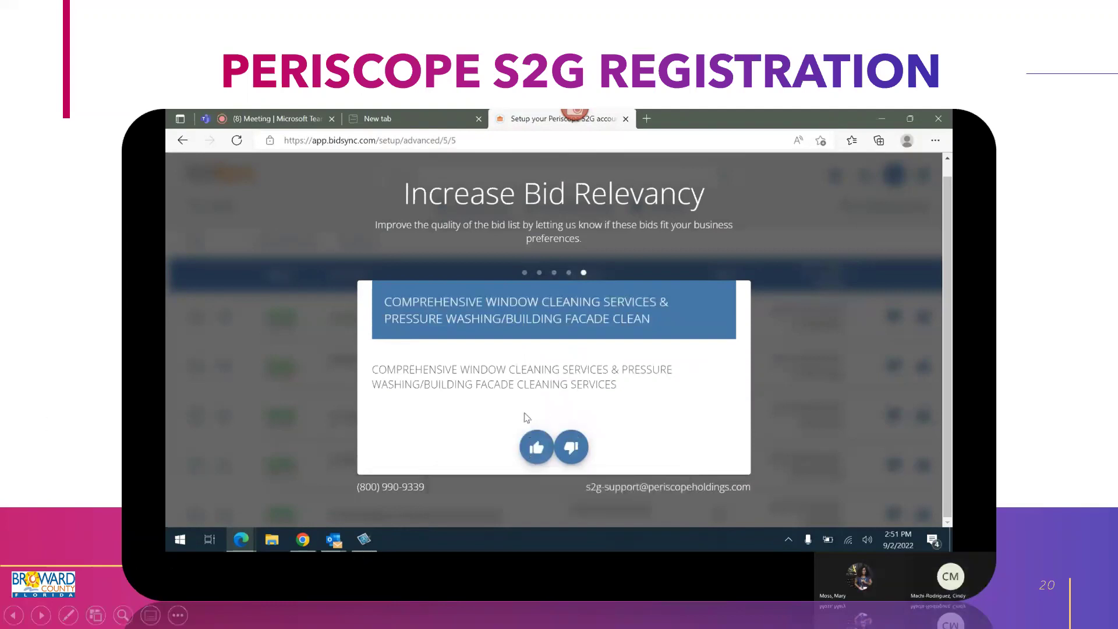
mouse_move(761, 580)
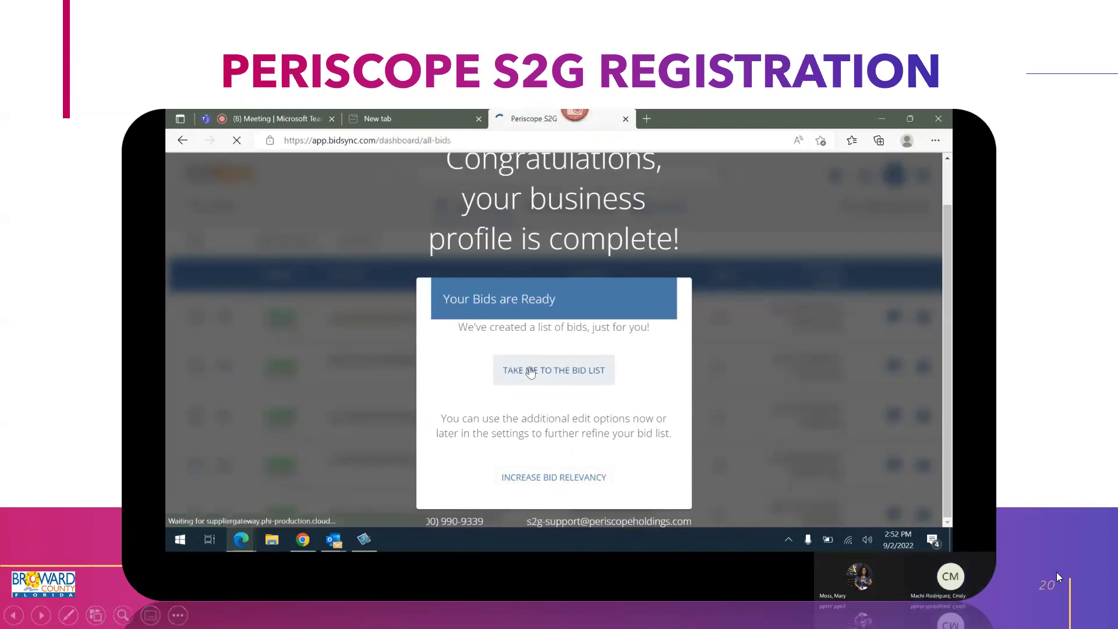
mouse_move(813, 588)
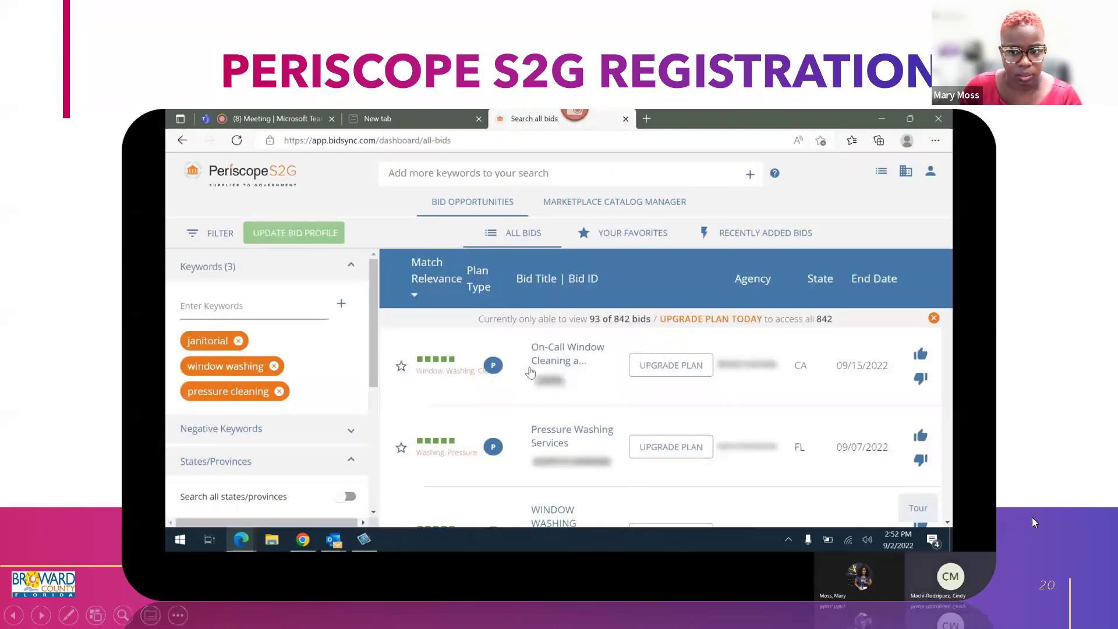
mouse_move(793, 536)
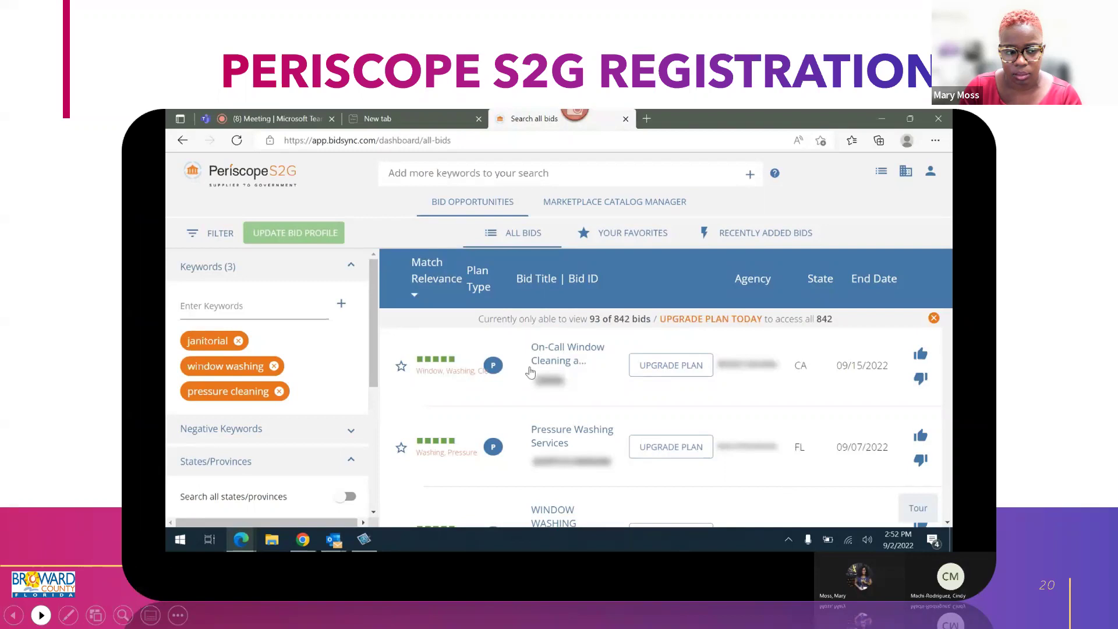
left_click(40, 615)
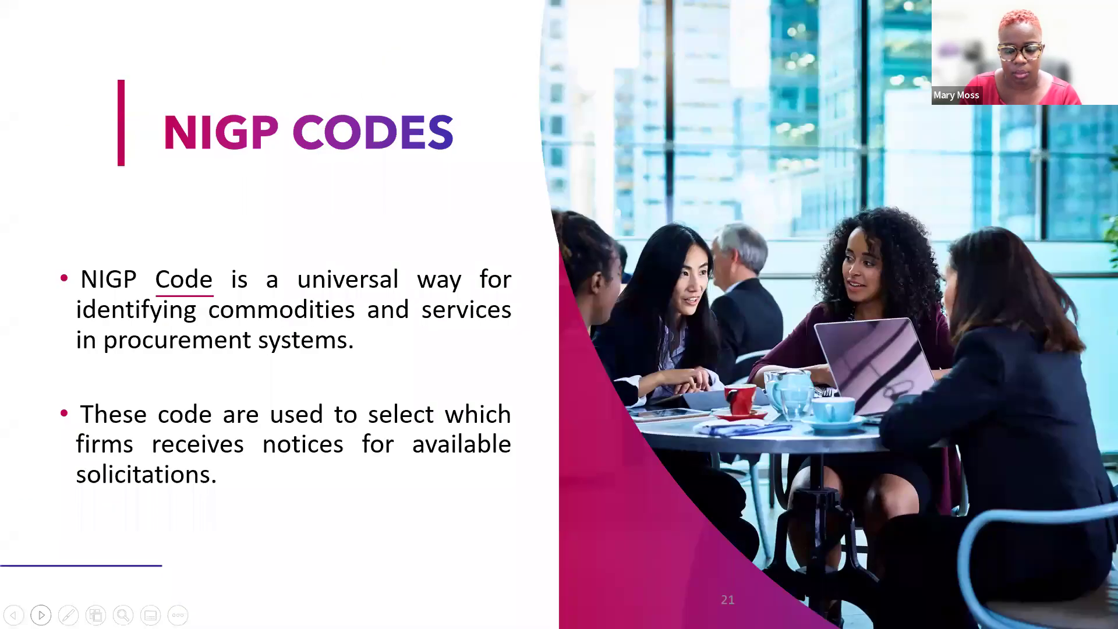